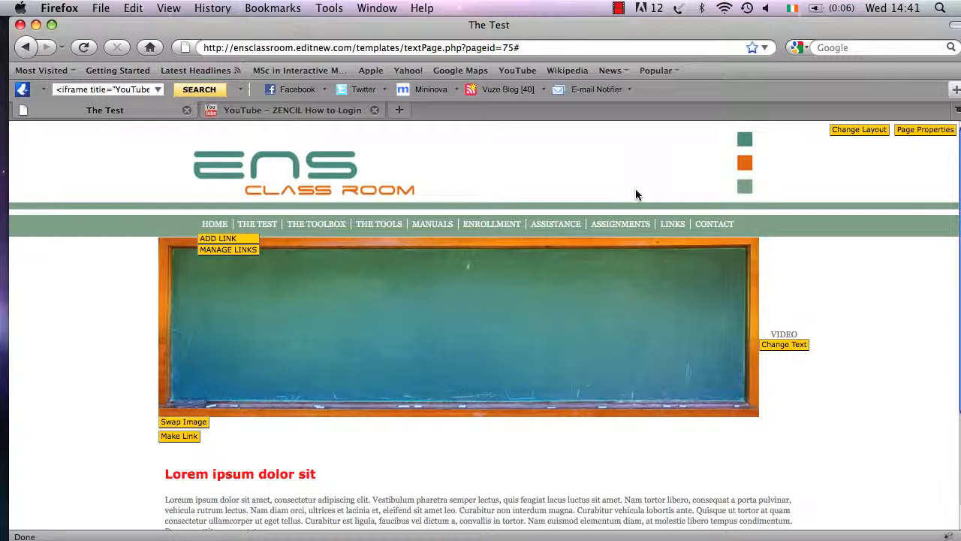
Scroll down and open the Lorem ipsum paragraph with Change Text for editing.
{"action": "scroll", "coordinate": [635, 194], "scroll_direction": "down", "scroll_amount": 4}
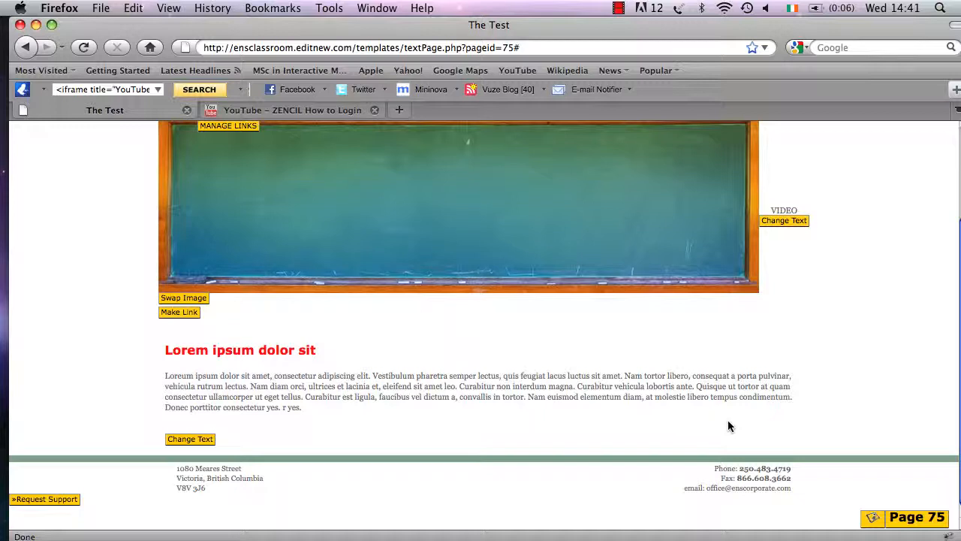
{"action": "left_click", "coordinate": [179, 443]}
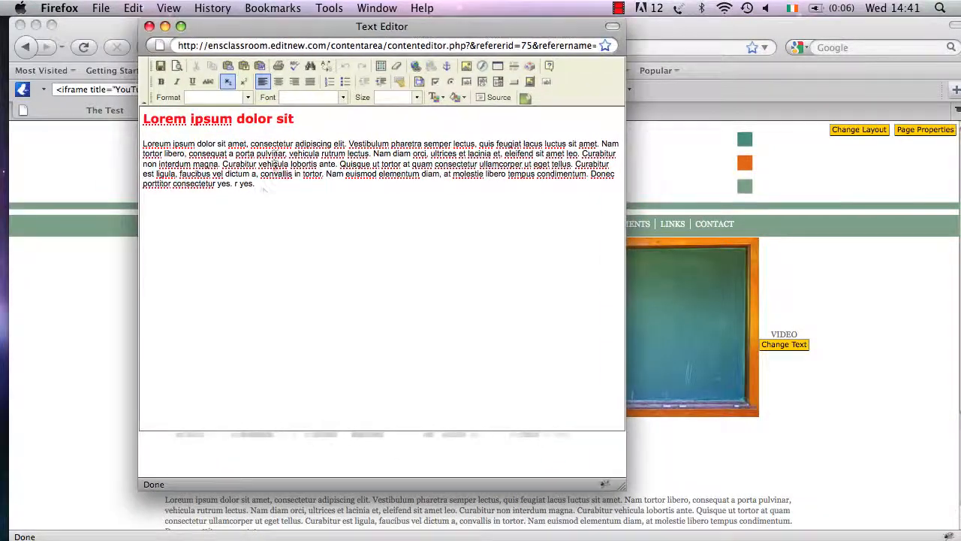
Add empty lines after 'r yes.' at the end of the paragraph.
{"action": "left_click", "coordinate": [259, 184]}
{"action": "key", "text": "BackSpace"}
{"action": "key", "text": "Return"}
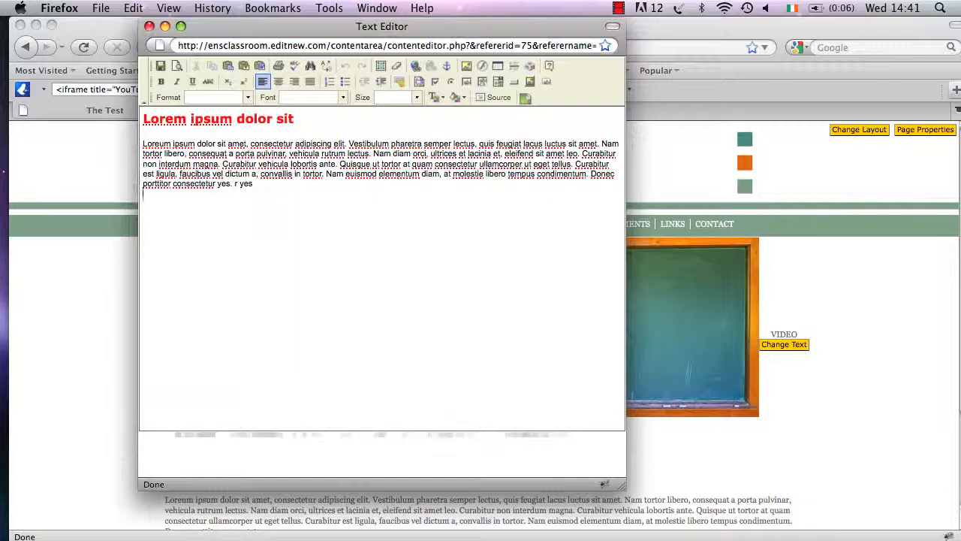
{"action": "key", "text": "Return"}
{"action": "key", "text": "Return"}
{"action": "key", "text": "Return"}
{"action": "key", "text": "Return"}
{"action": "key", "text": "Return"}
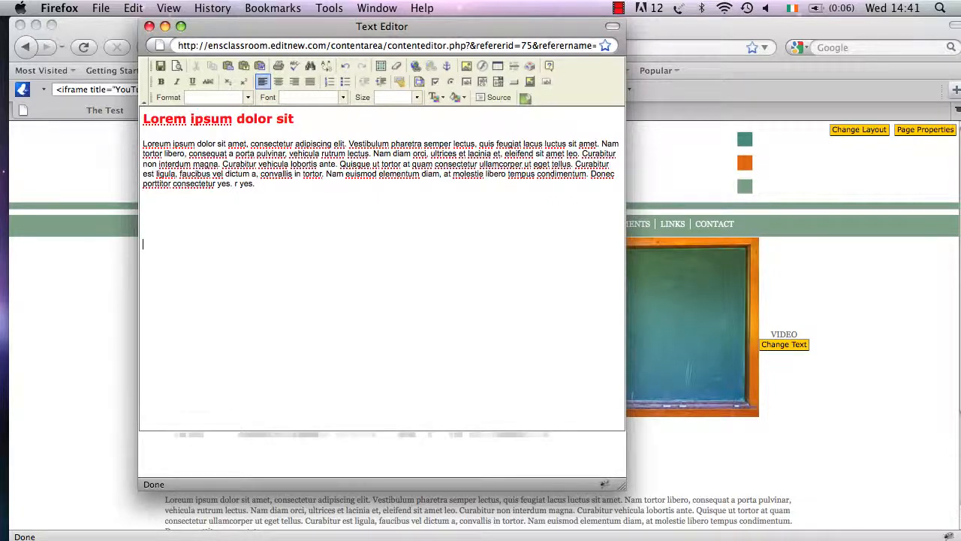
{"action": "left_click", "coordinate": [498, 68]}
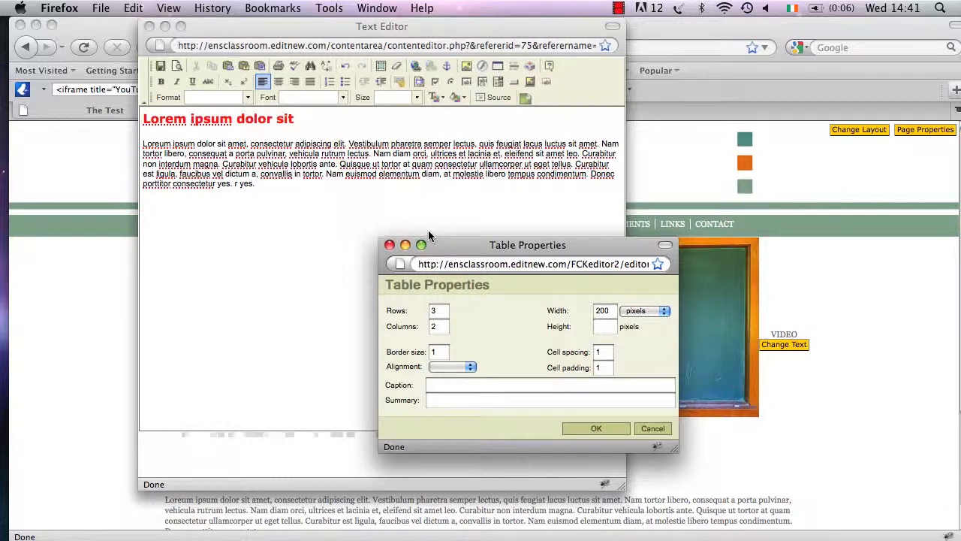
Set the new table to 1 row, 3 columns, 600 pixels wide and 400 pixels high.
{"action": "left_click", "coordinate": [440, 311]}
{"action": "double_click", "coordinate": [440, 311]}
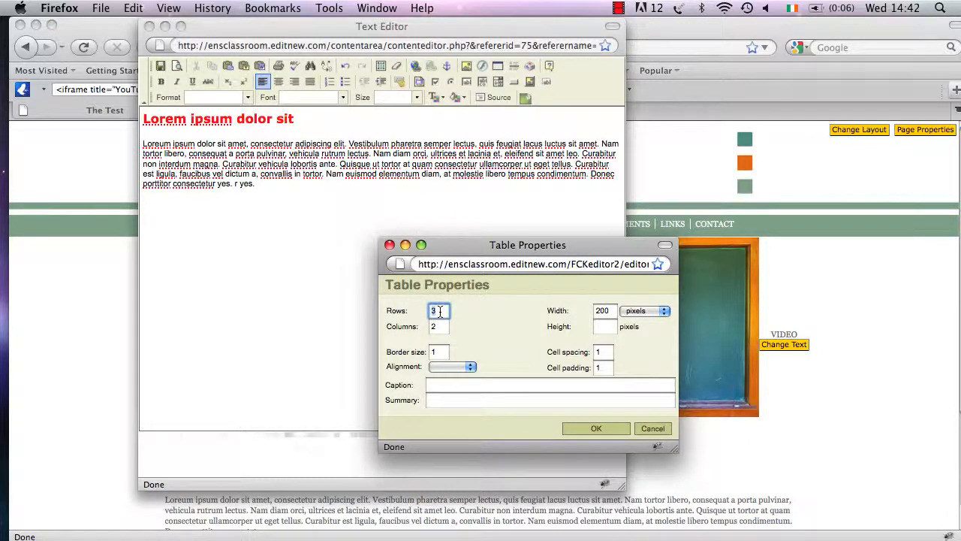
{"action": "type", "text": "1"}
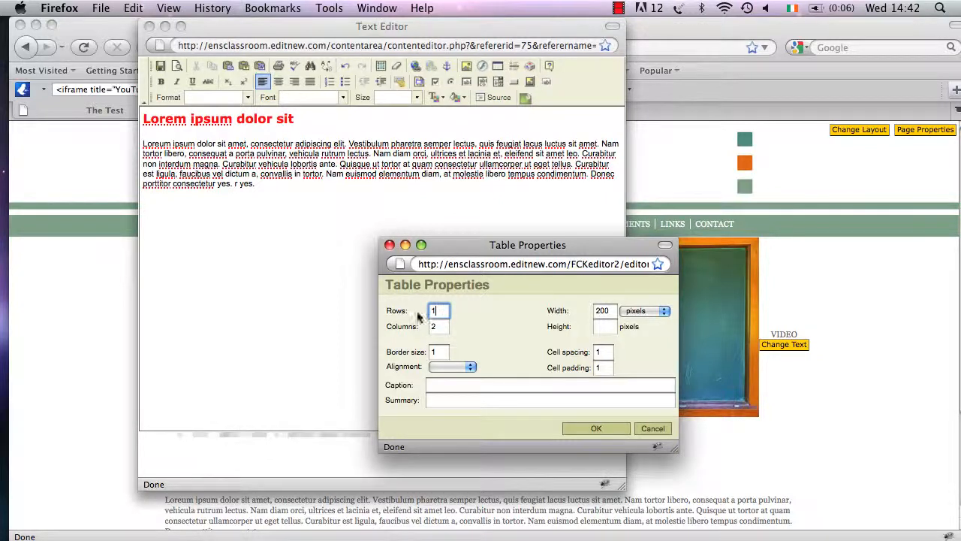
{"action": "double_click", "coordinate": [441, 326]}
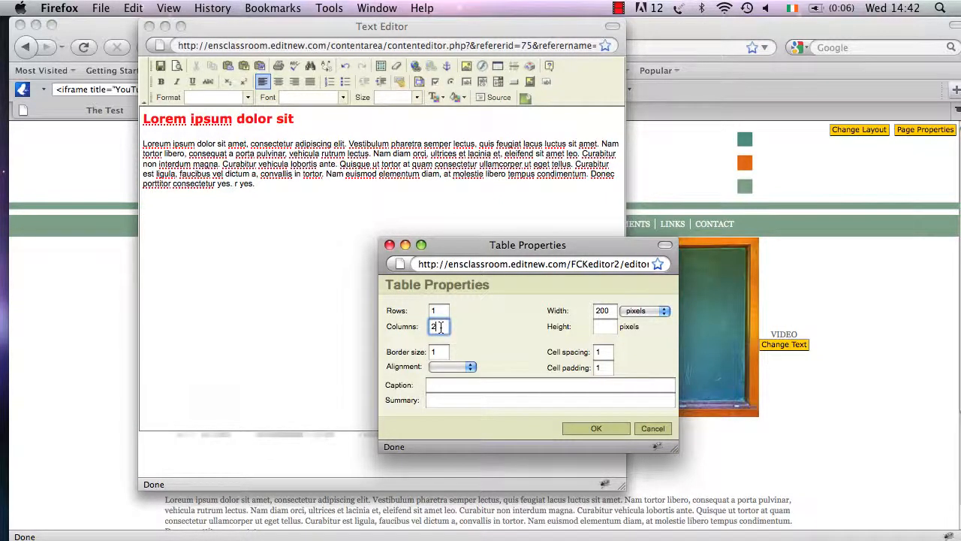
{"action": "type", "text": "3"}
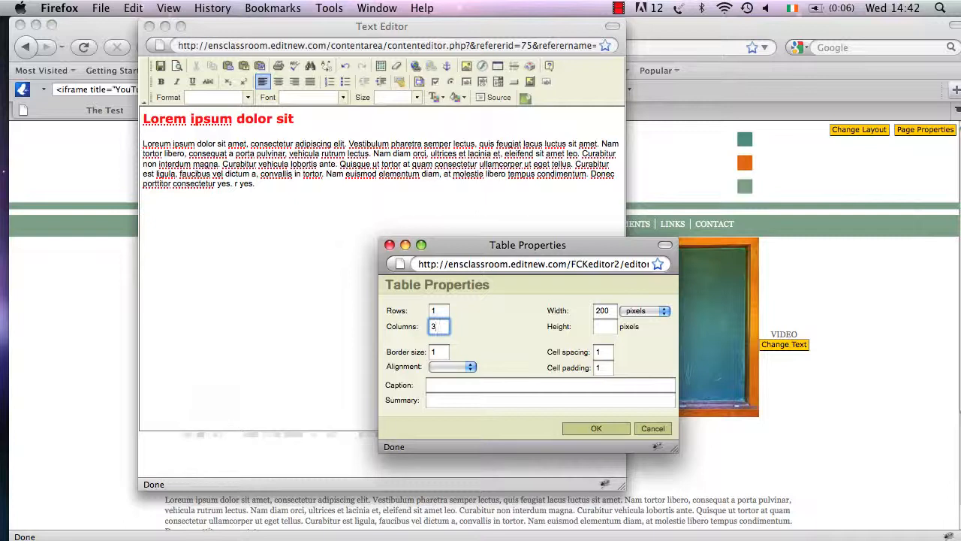
{"action": "double_click", "coordinate": [609, 314]}
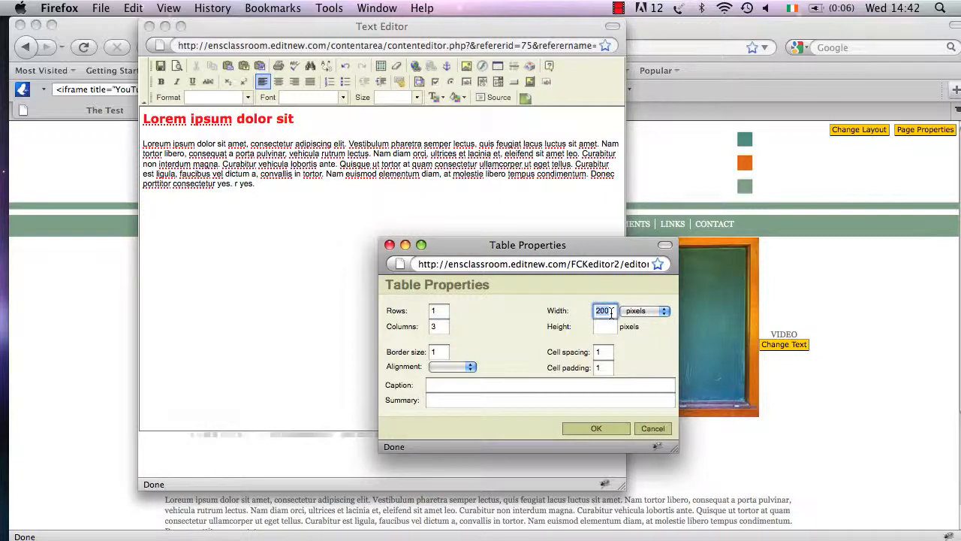
{"action": "type", "text": "60"}
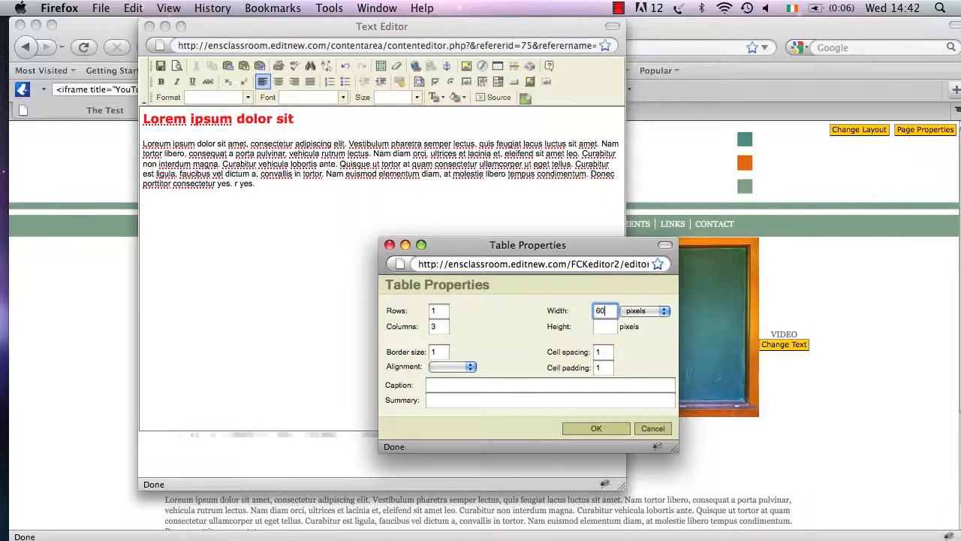
{"action": "type", "text": "0"}
{"action": "left_click", "coordinate": [608, 328]}
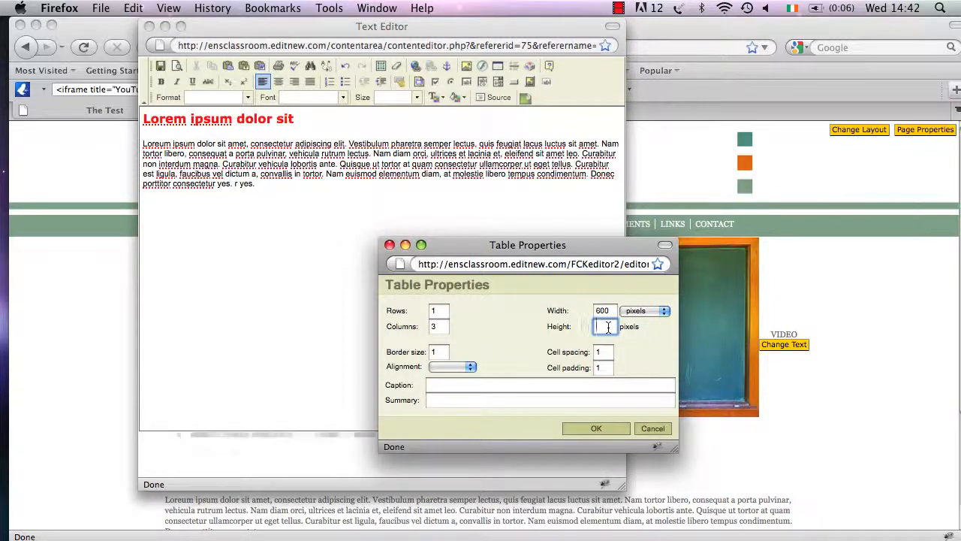
{"action": "type", "text": "400"}
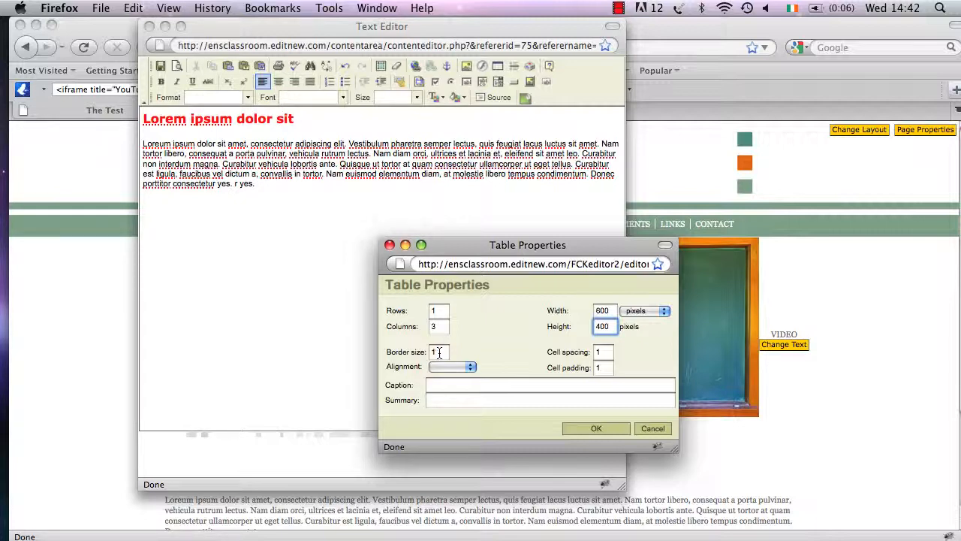
{"action": "double_click", "coordinate": [438, 352]}
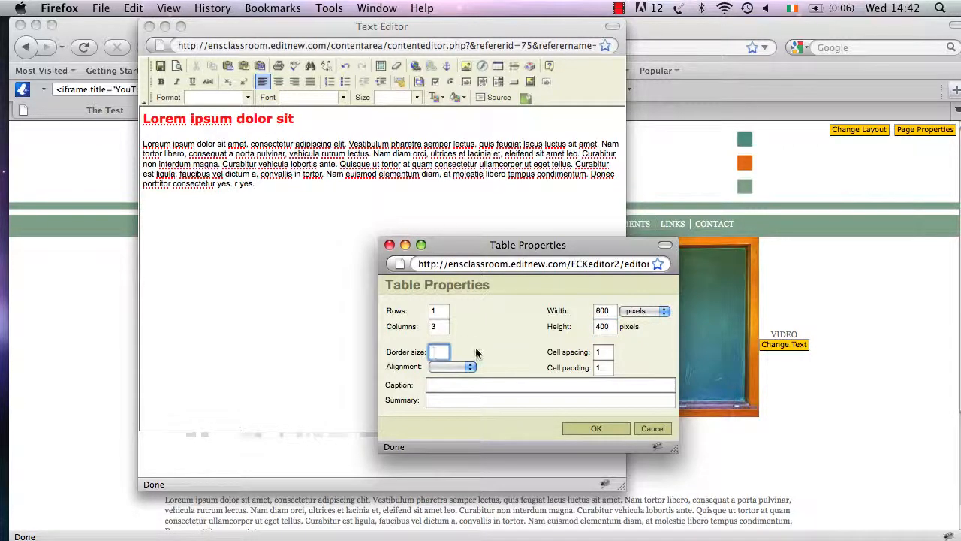
Give the table border size 0 and Center alignment, then insert it.
{"action": "type", "text": "0"}
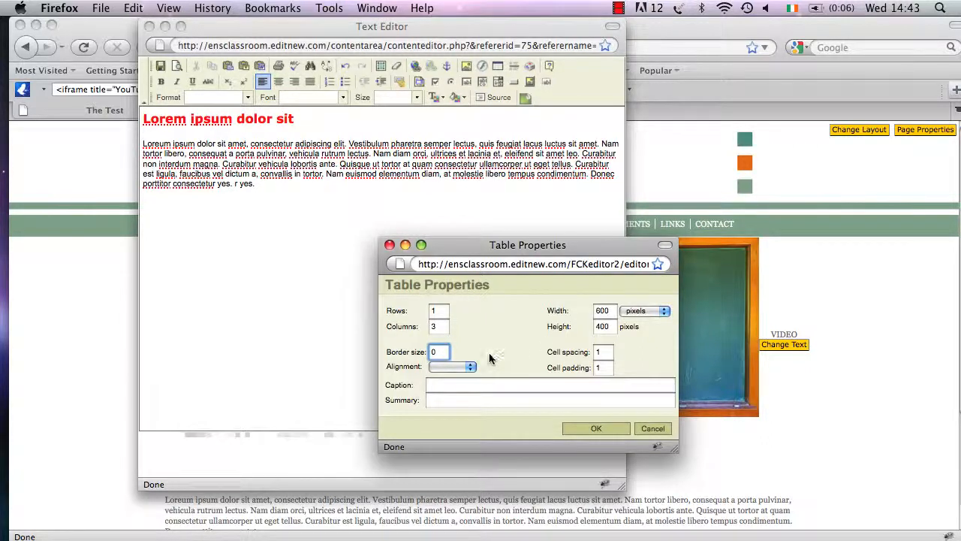
{"action": "left_click", "coordinate": [471, 366]}
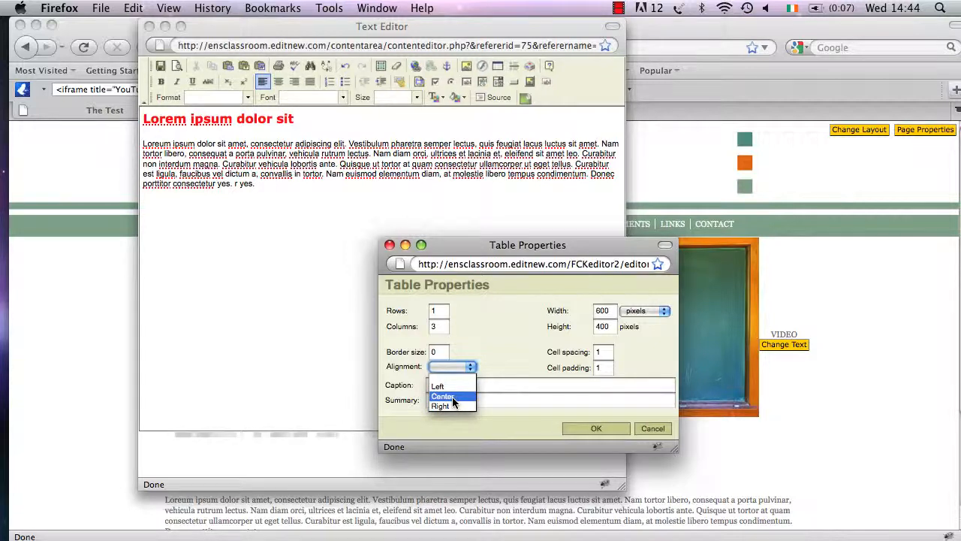
{"action": "left_click", "coordinate": [453, 397]}
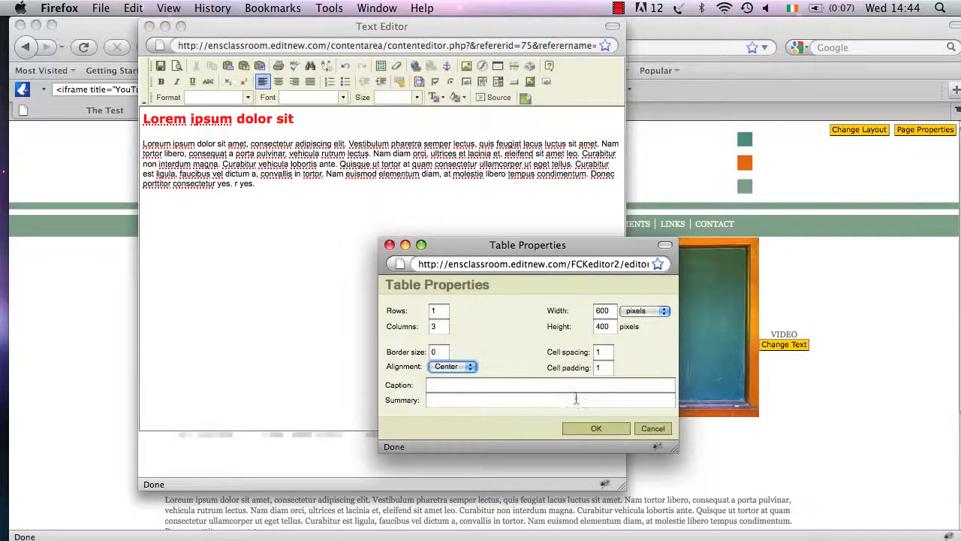
{"action": "left_click", "coordinate": [592, 426]}
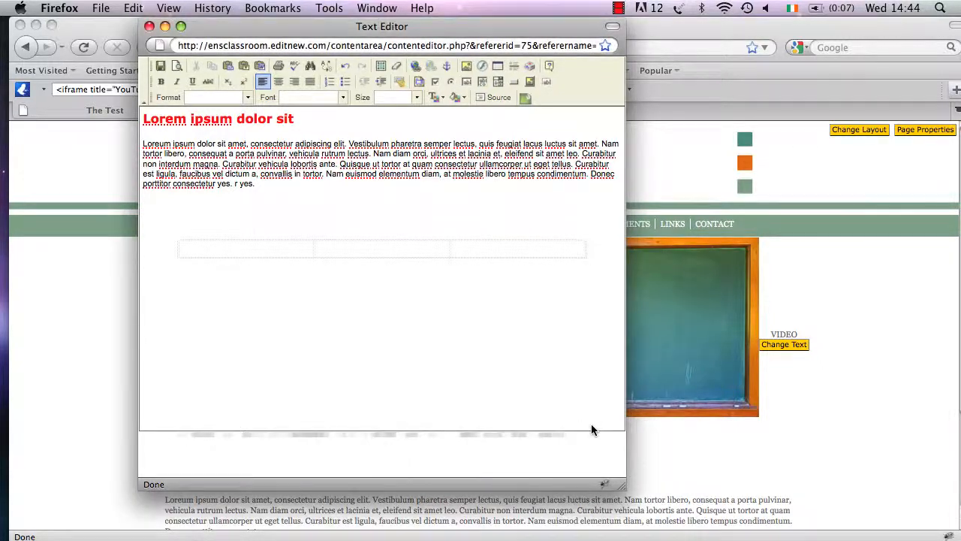
{"action": "left_click", "coordinate": [374, 244]}
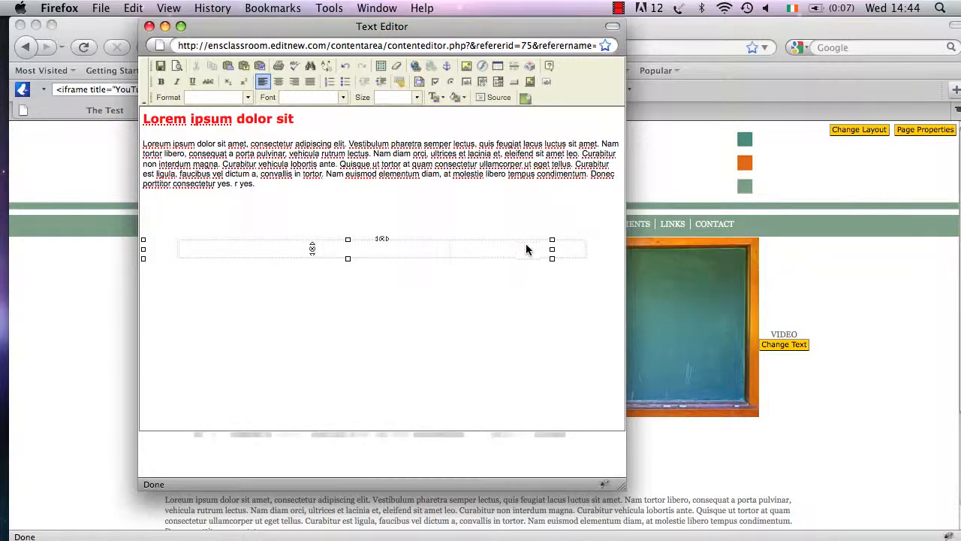
{"action": "left_click", "coordinate": [583, 251]}
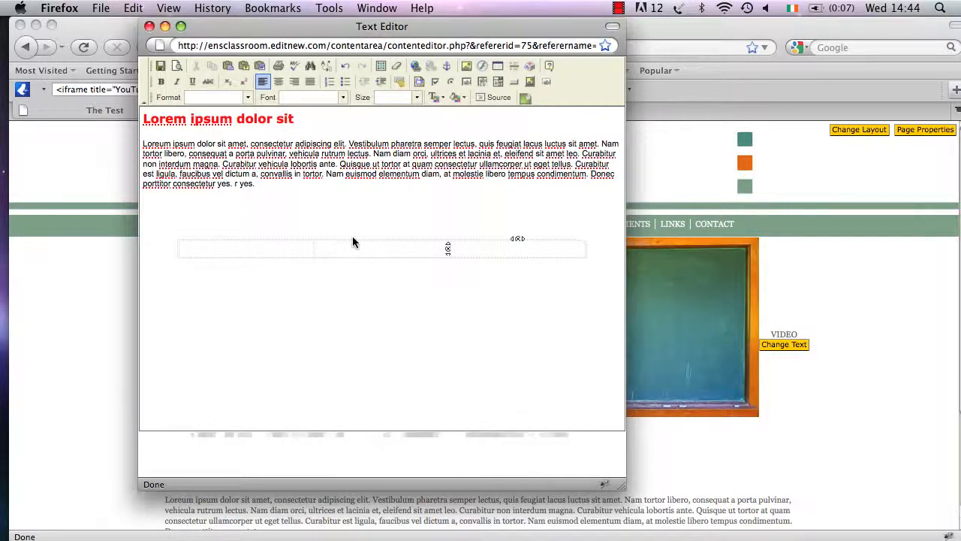
{"action": "key", "text": "Left"}
{"action": "key", "text": "Left"}
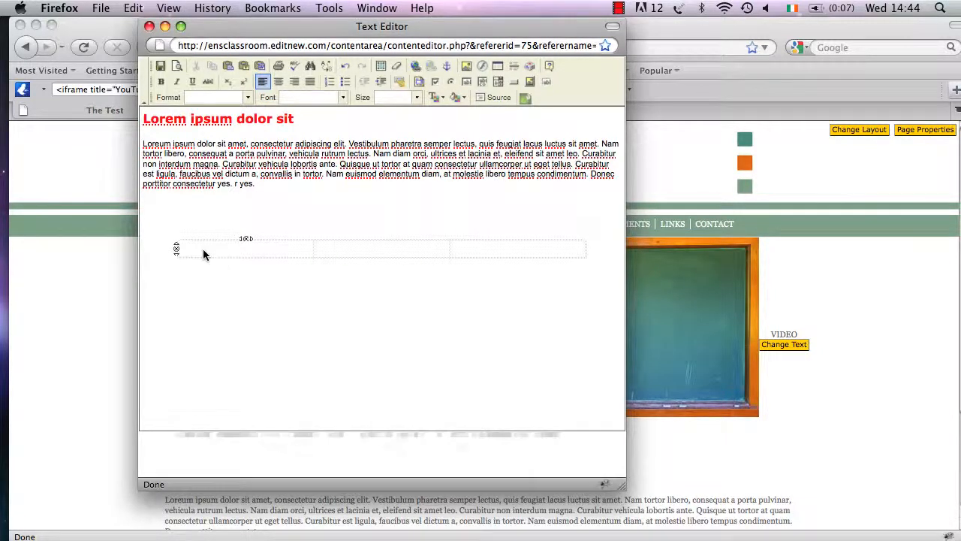
{"action": "left_click", "coordinate": [344, 250]}
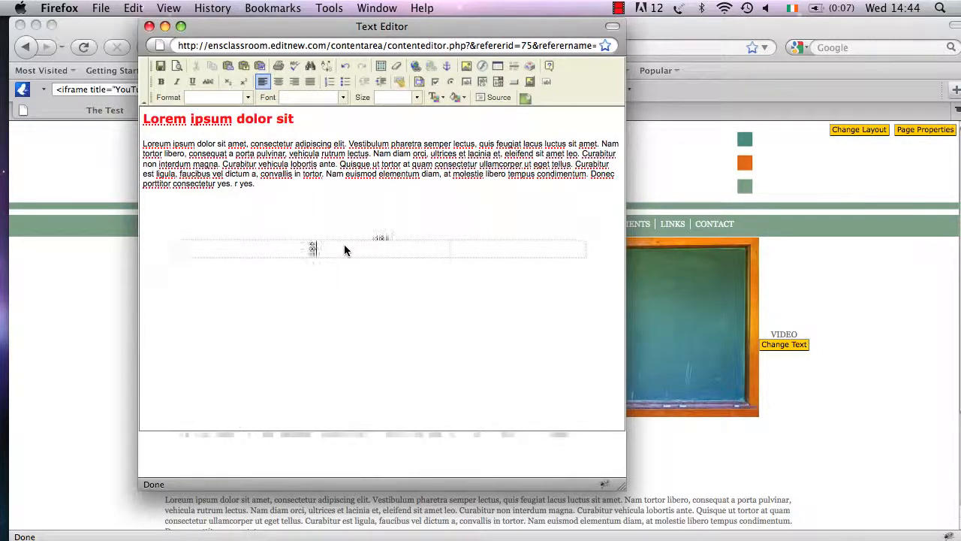
{"action": "left_click", "coordinate": [494, 257]}
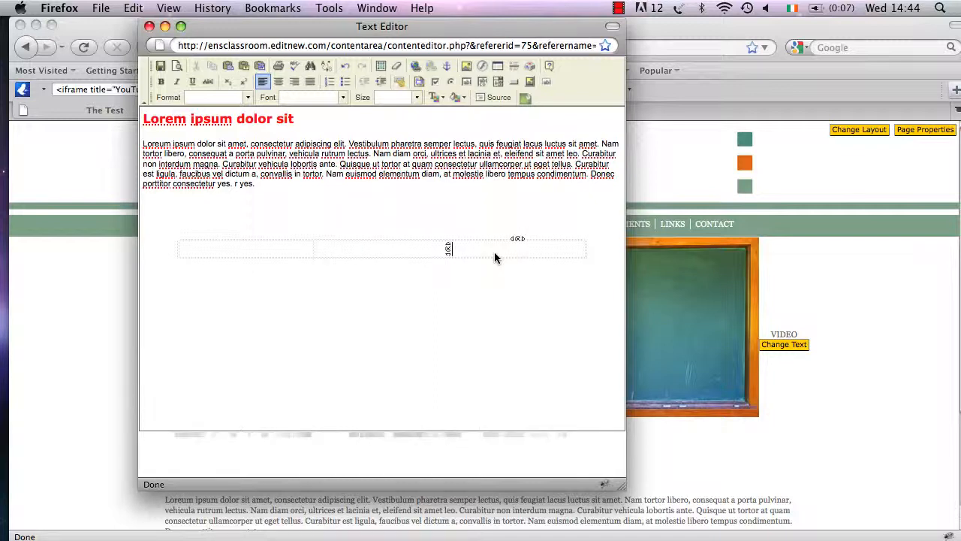
{"action": "left_click", "coordinate": [220, 254]}
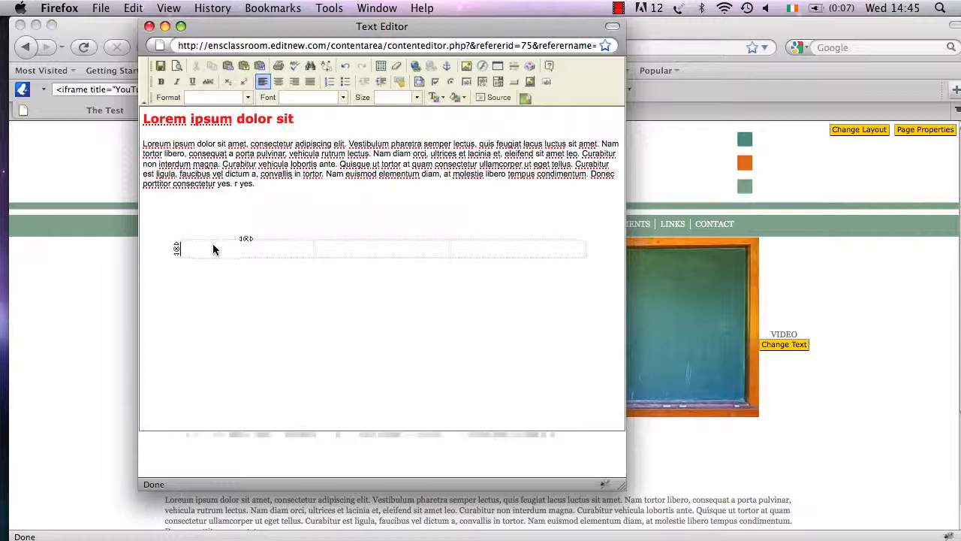
Insert the ENS_CLASSROOM table.png logo into the table's first cell.
{"action": "left_click", "coordinate": [467, 67]}
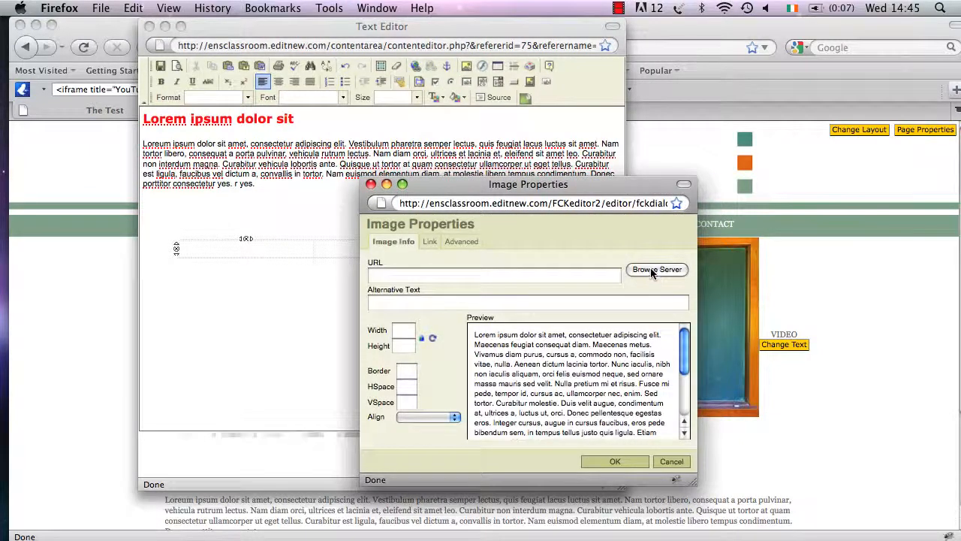
{"action": "left_click", "coordinate": [652, 271]}
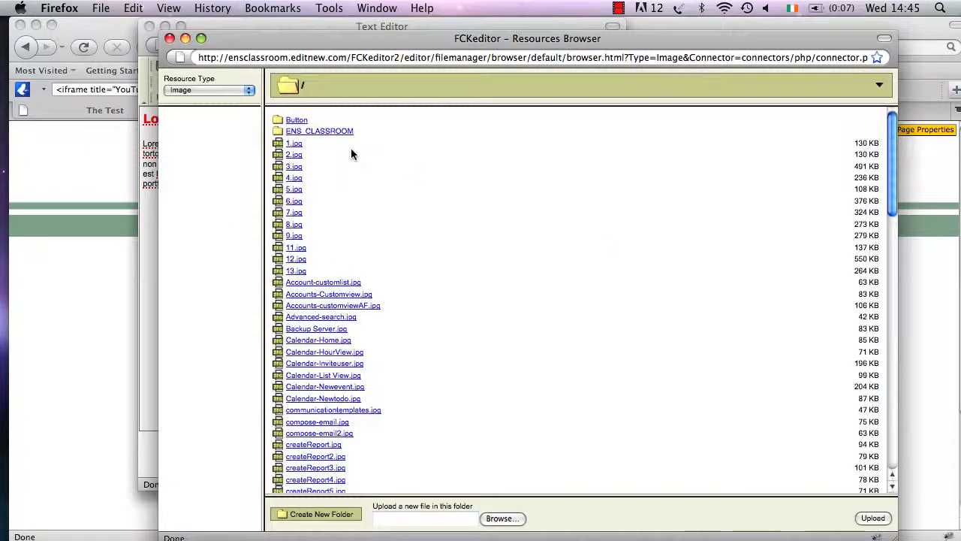
{"action": "left_click", "coordinate": [318, 129]}
{"action": "left_click", "coordinate": [316, 131]}
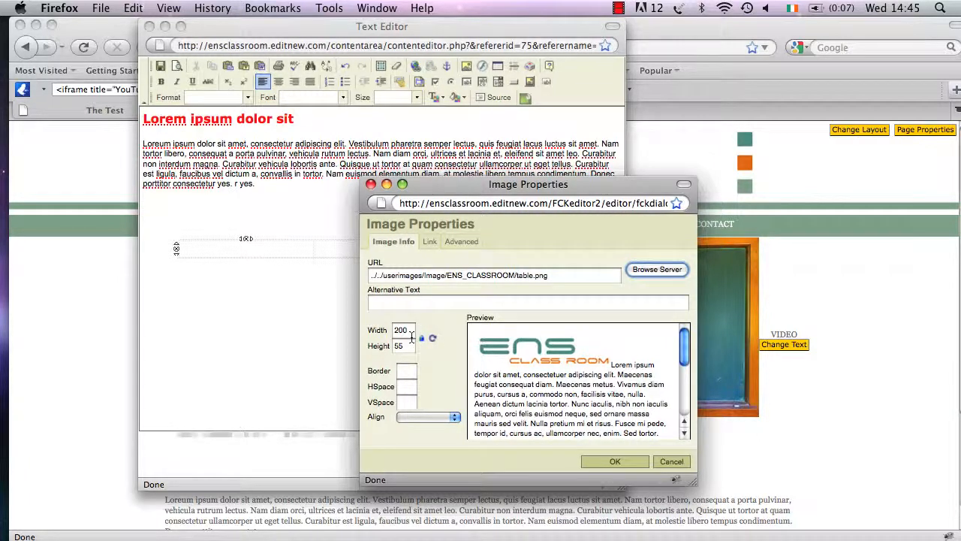
{"action": "left_click", "coordinate": [614, 460]}
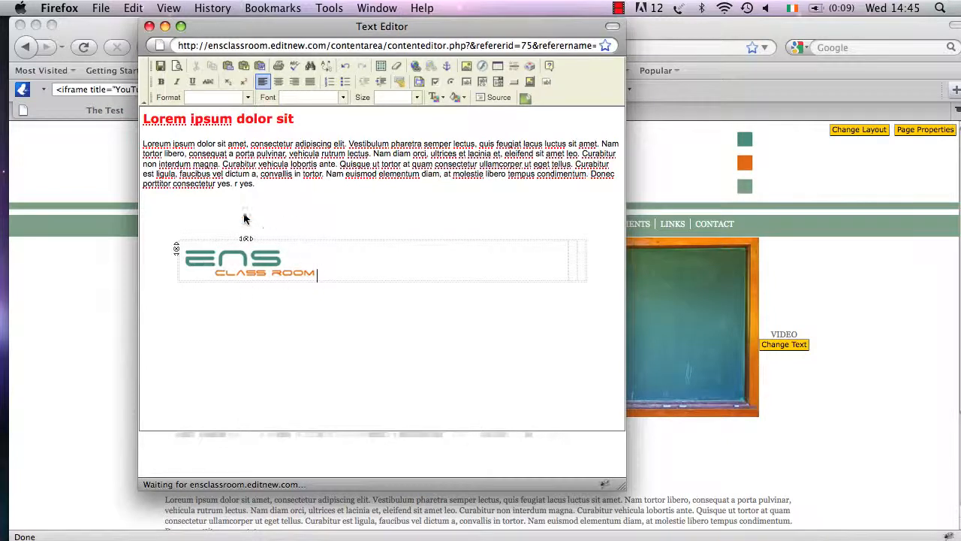
{"action": "left_click", "coordinate": [581, 268]}
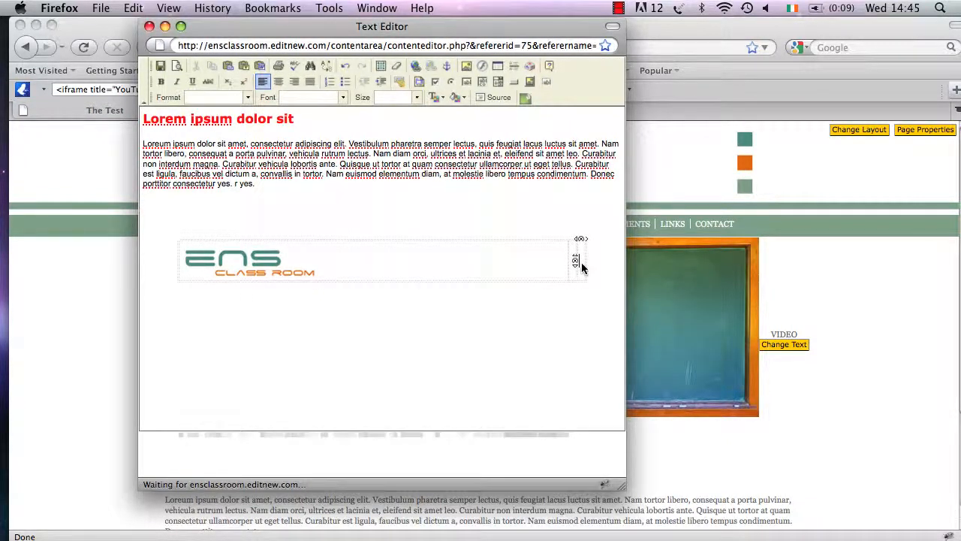
Insert a second ENS_CLASSROOM table.png logo into the table's last cell.
{"action": "left_click", "coordinate": [466, 67]}
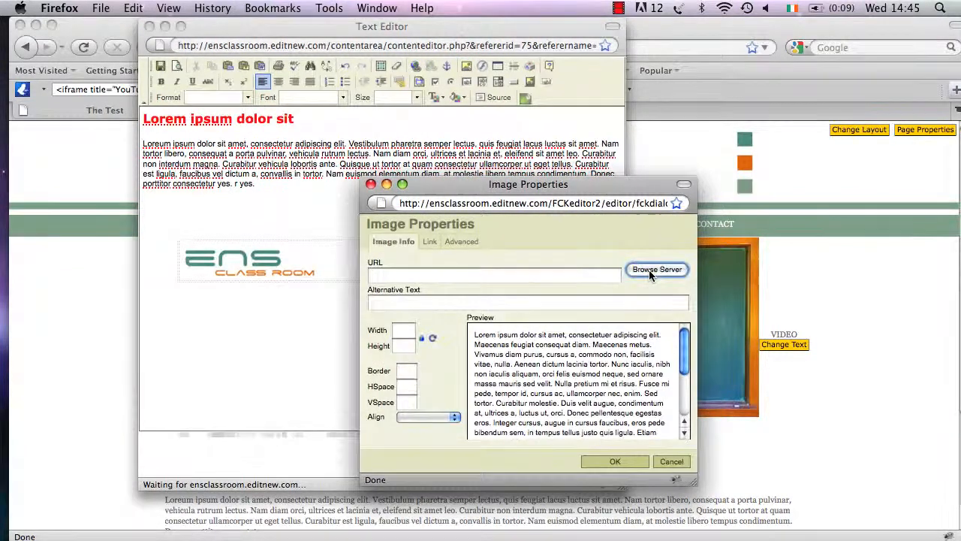
{"action": "left_click", "coordinate": [650, 274]}
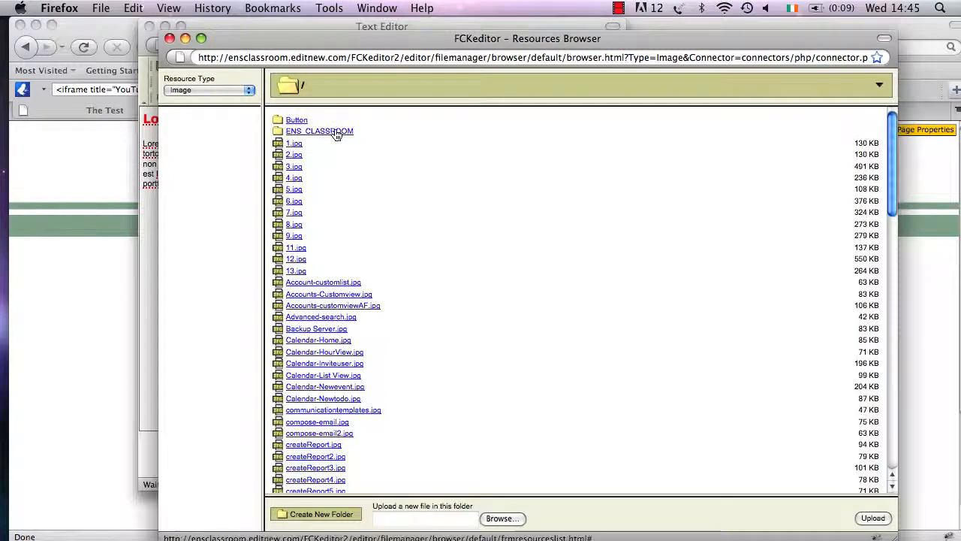
{"action": "left_click", "coordinate": [335, 131]}
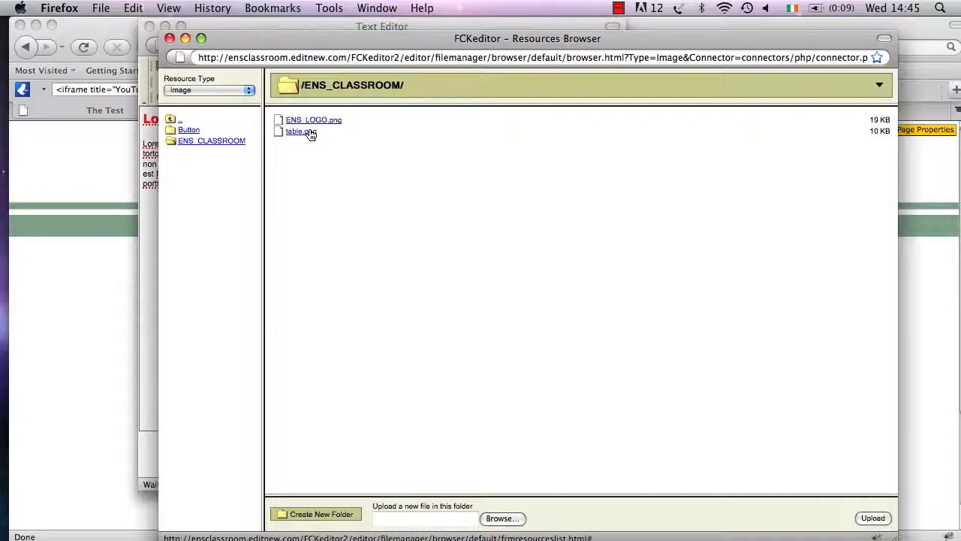
{"action": "left_click", "coordinate": [310, 134]}
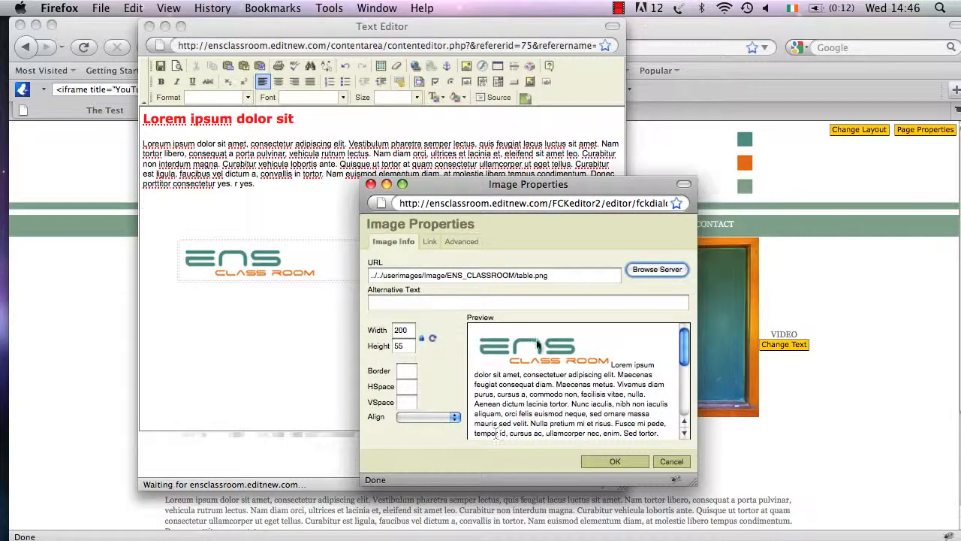
{"action": "left_click", "coordinate": [613, 460]}
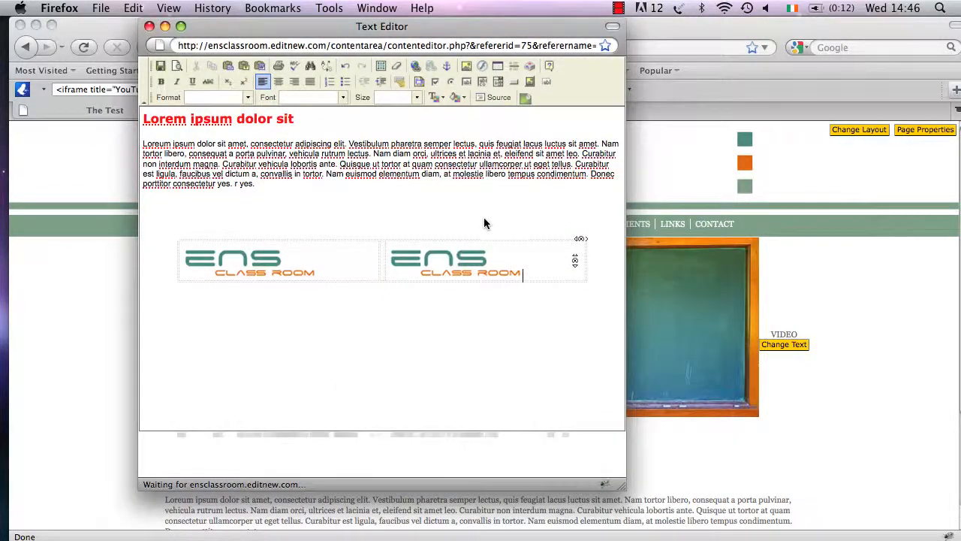
Copy 'Donec porttitor consectetur yes. r yes.' into the middle cell between the logos.
{"action": "left_click", "coordinate": [381, 261]}
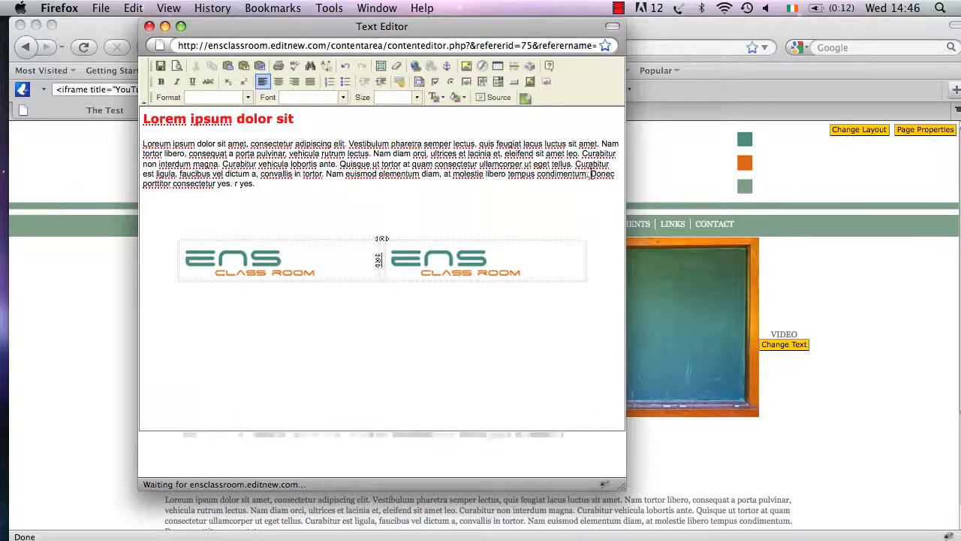
{"action": "left_click_drag", "start_coordinate": [590, 174], "coordinate": [622, 189]}
{"action": "key", "text": "super+c"}
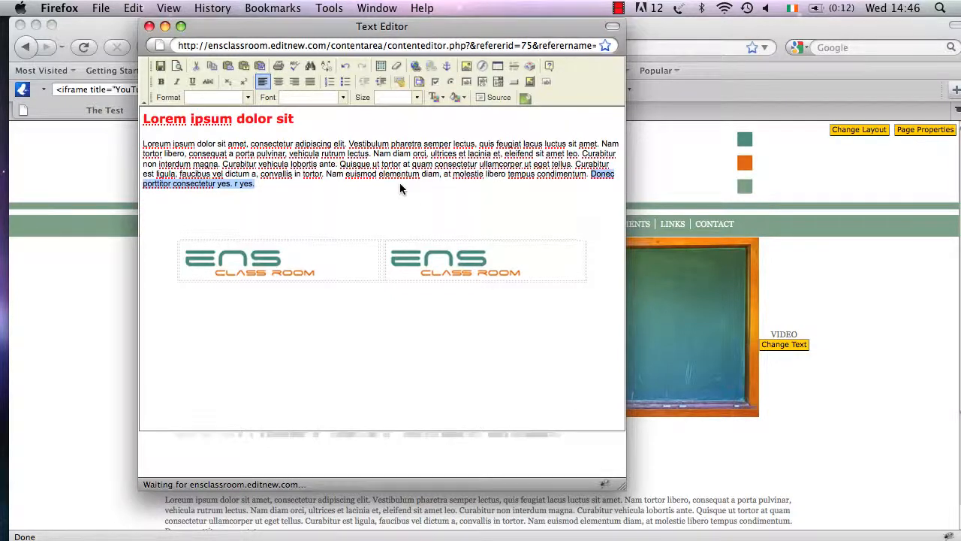
{"action": "left_click", "coordinate": [381, 258]}
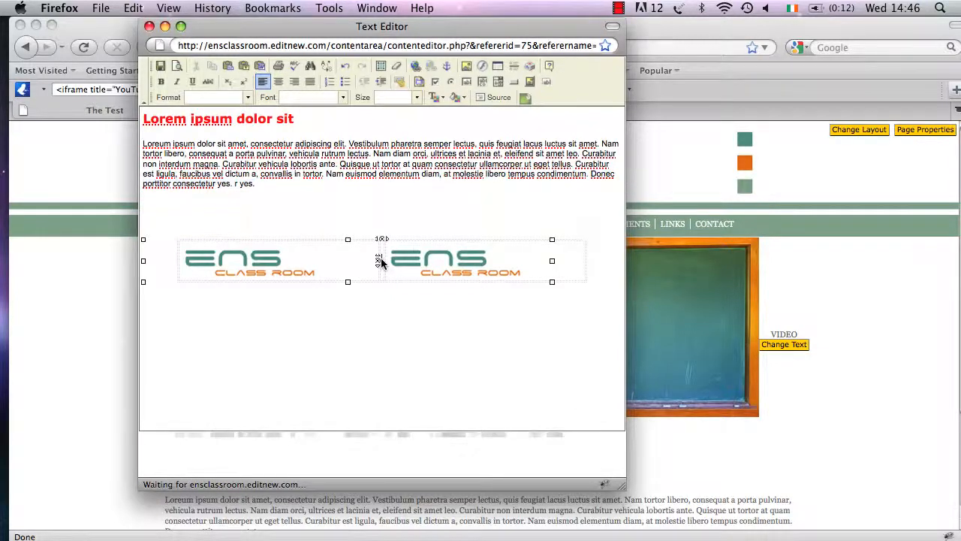
{"action": "key", "text": "super+v"}
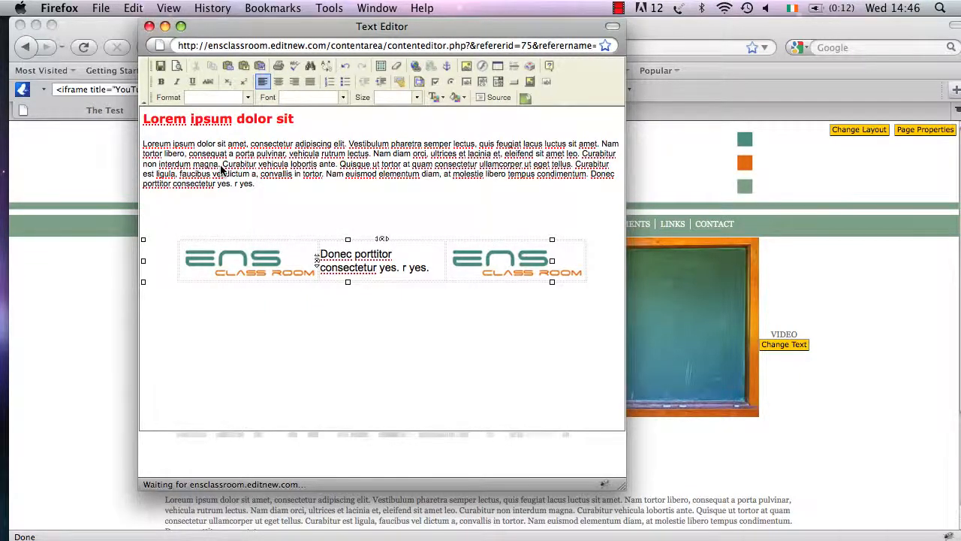
{"action": "left_click", "coordinate": [215, 209]}
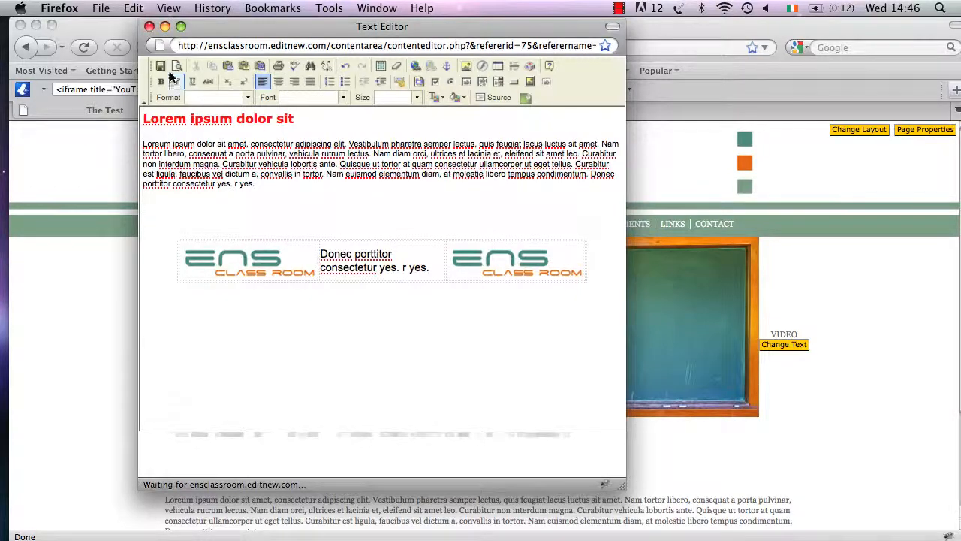
Save the page and scroll to check the logo table below the paragraph.
{"action": "left_click", "coordinate": [163, 68]}
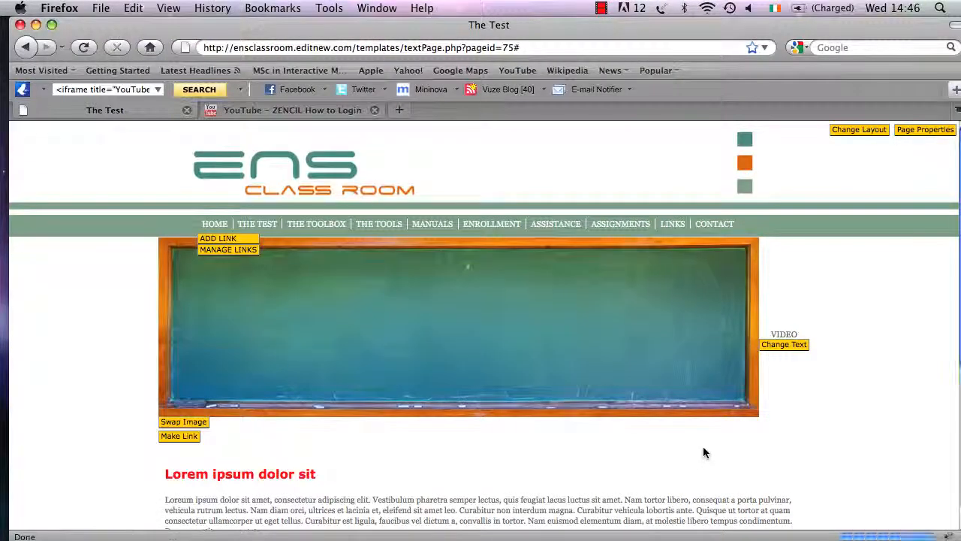
{"action": "scroll", "coordinate": [703, 451], "scroll_direction": "down", "scroll_amount": 5}
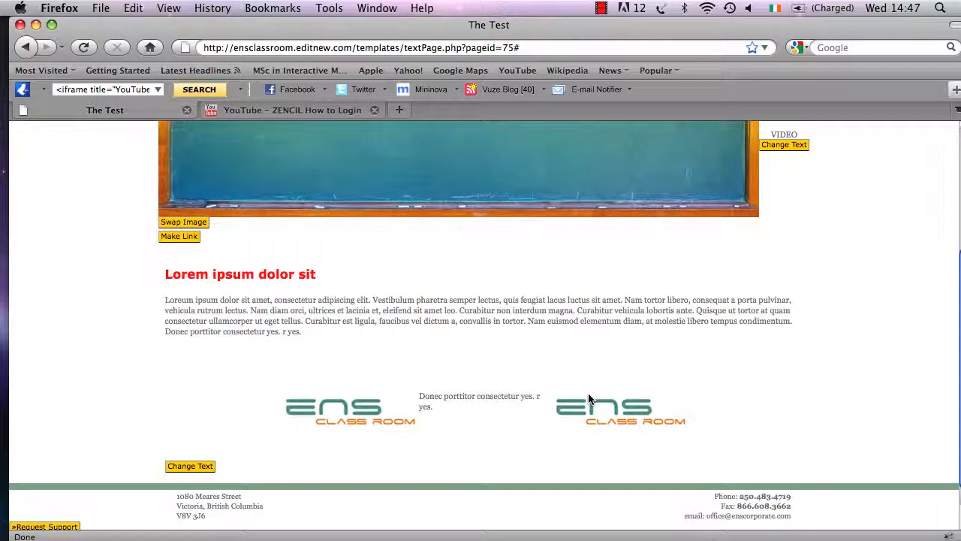
{"action": "scroll", "coordinate": [590, 399], "scroll_direction": "up", "scroll_amount": 5}
{"action": "scroll", "coordinate": [590, 398], "scroll_direction": "down", "scroll_amount": 6}
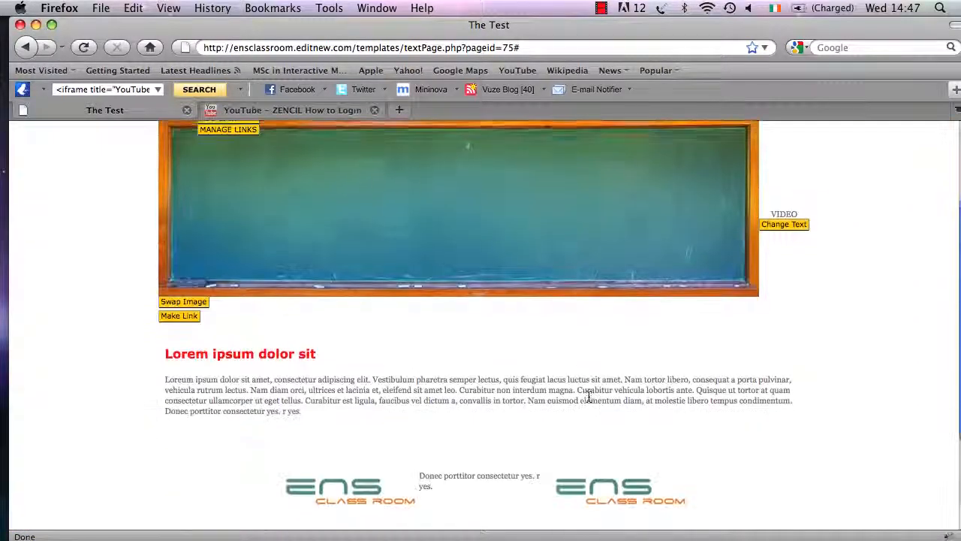